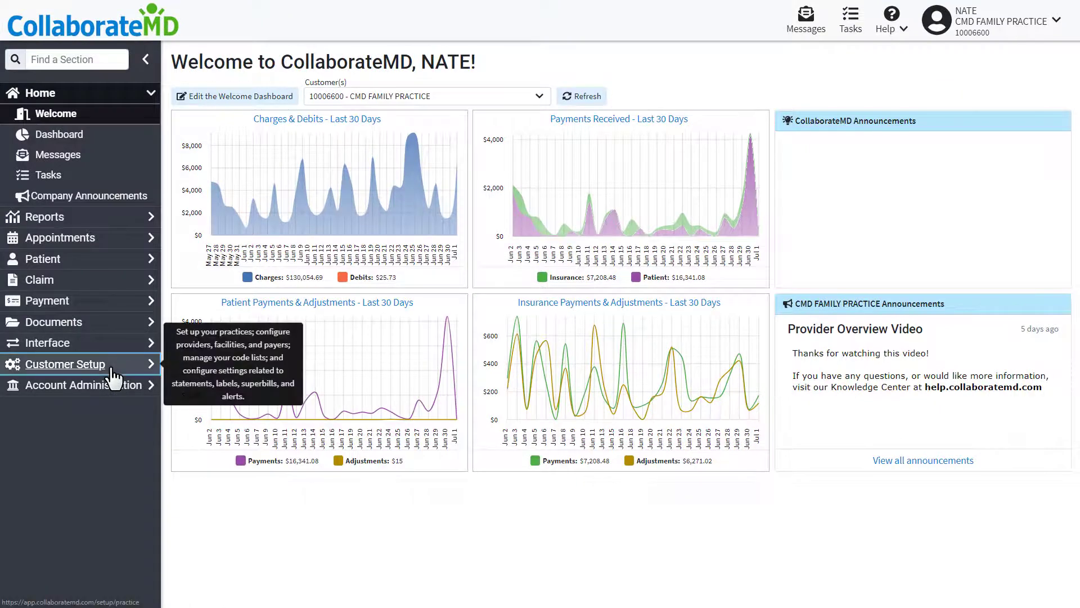
Go to Customer Setup > Providers to see the four recently opened providers
click(112, 369)
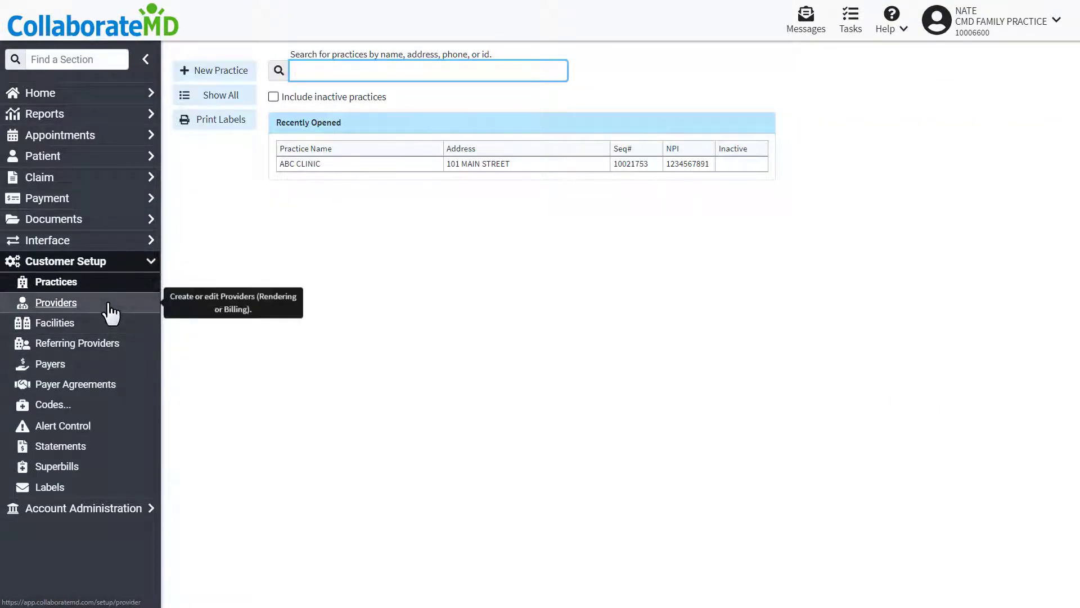
click(109, 307)
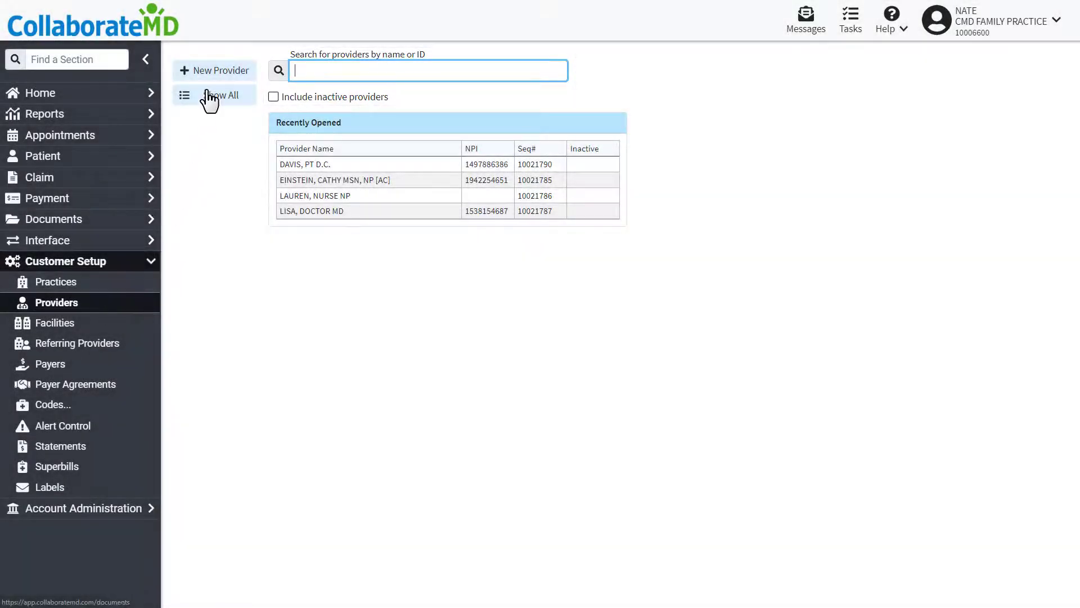
Start a new provider record, switching the type to Organization and back to Individual
click(216, 85)
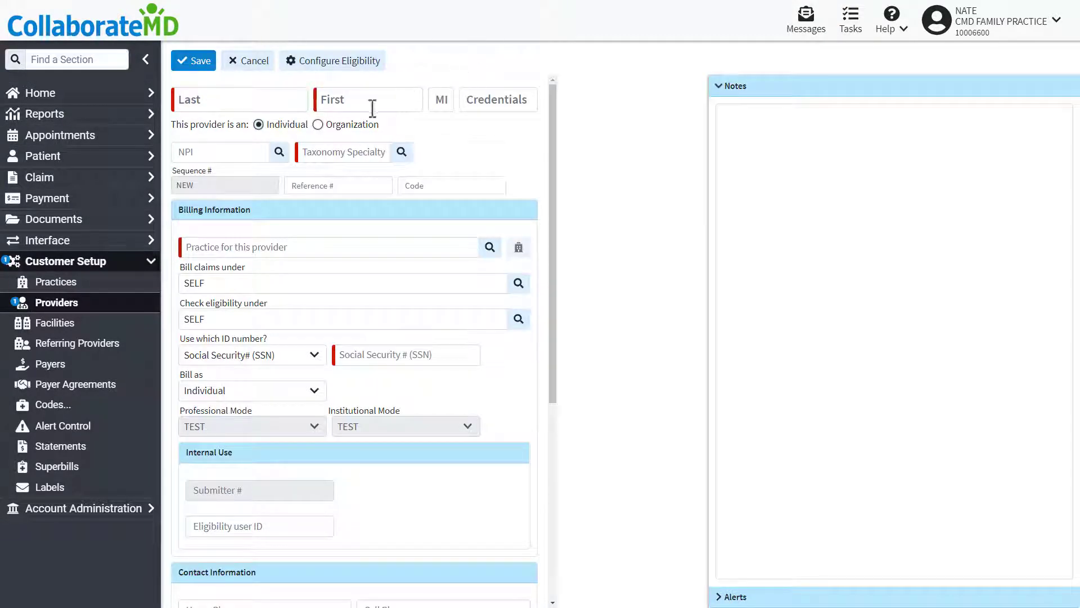
click(317, 125)
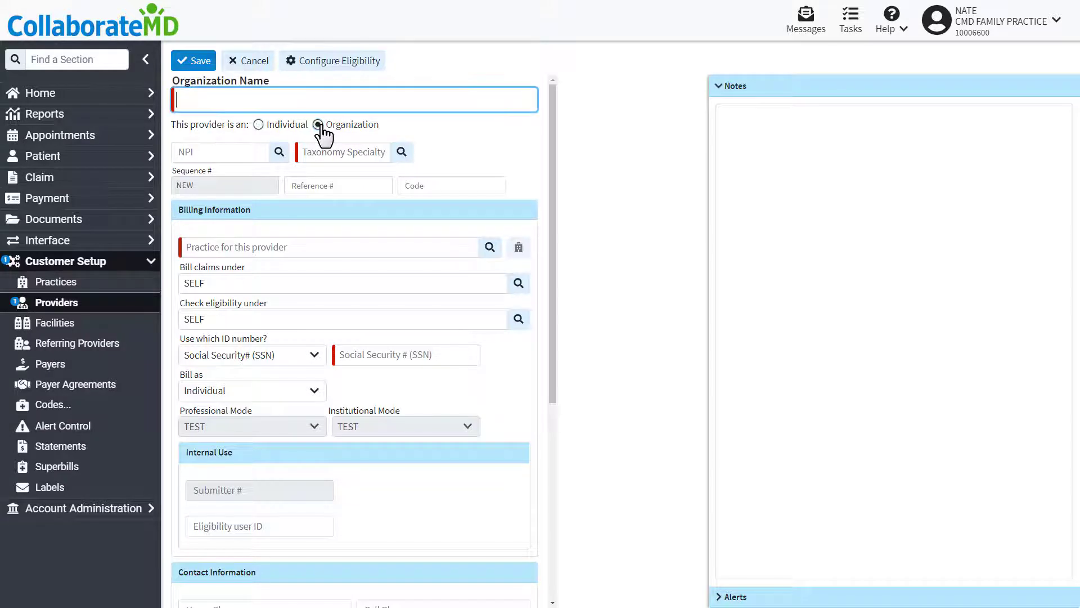
click(258, 125)
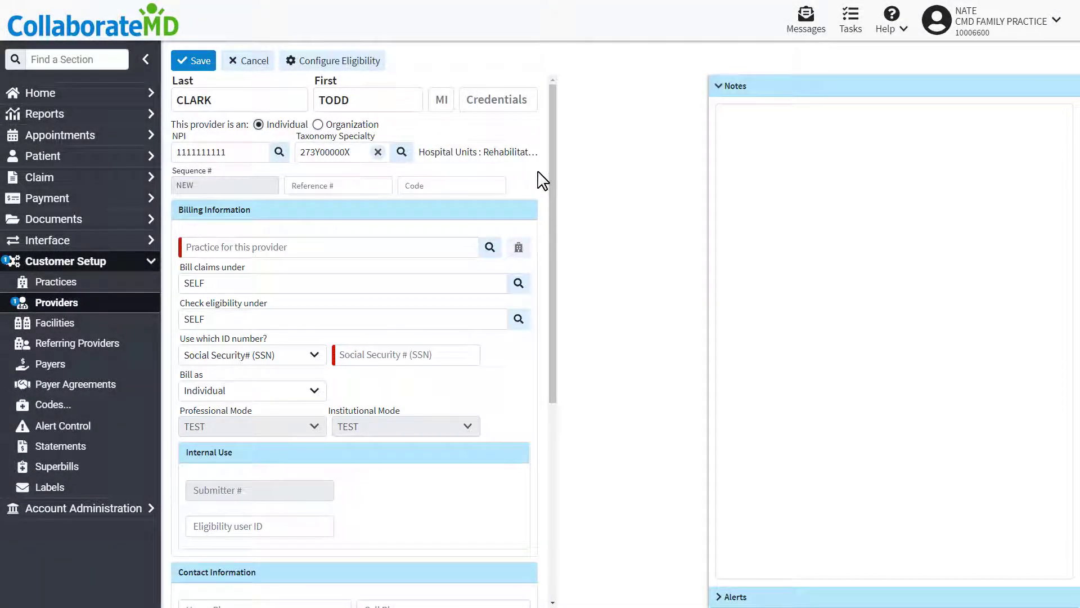
Assign ABC MEDICAL GROUP as the practice, trying a Bill claims under provider before resetting it to SELF
click(490, 247)
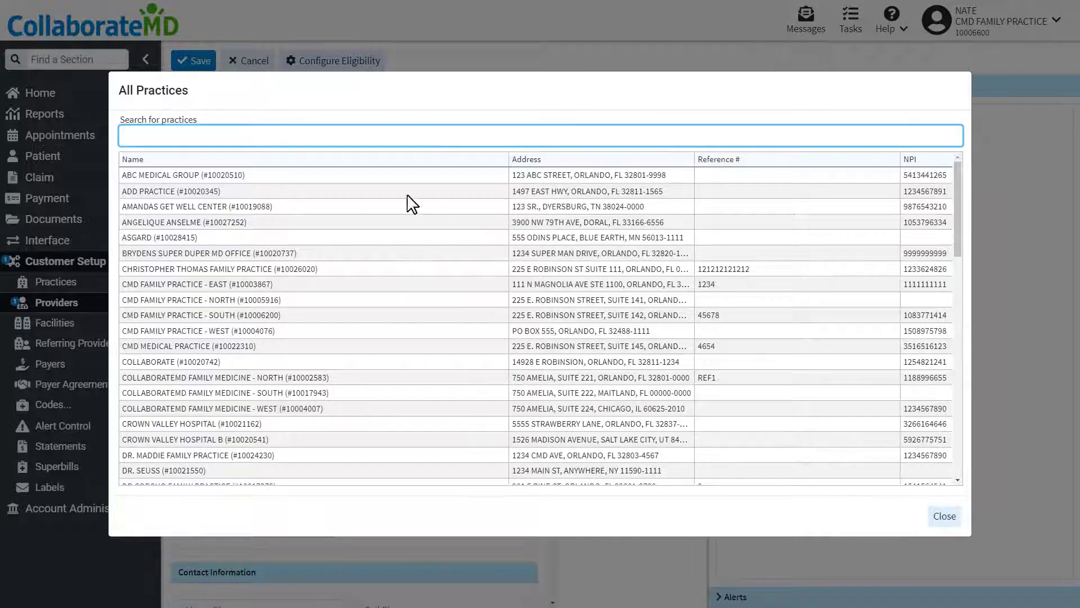
click(341, 178)
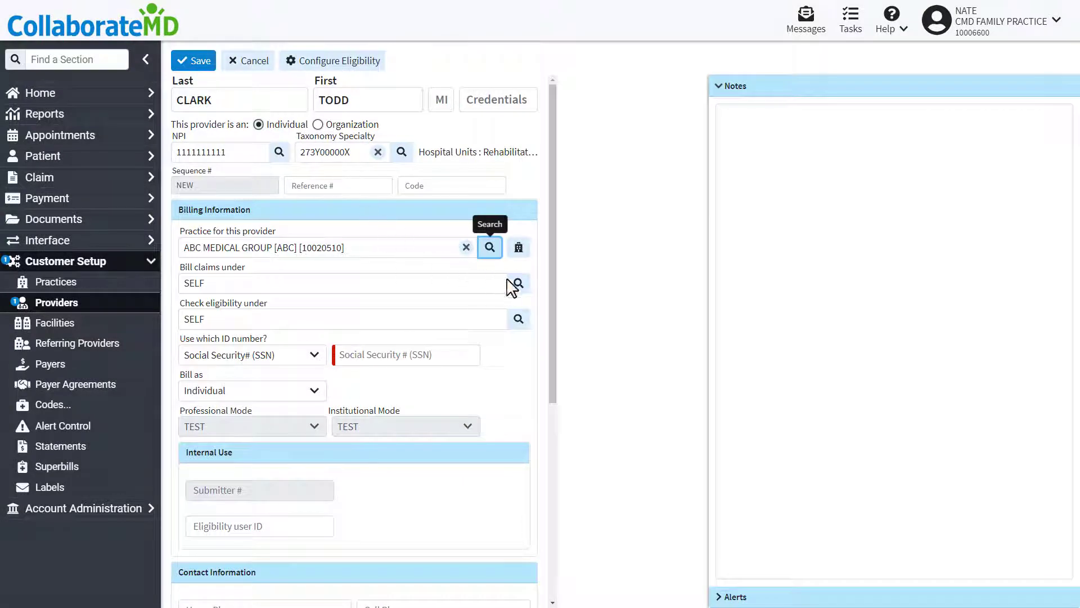
click(515, 284)
text(DOUG)
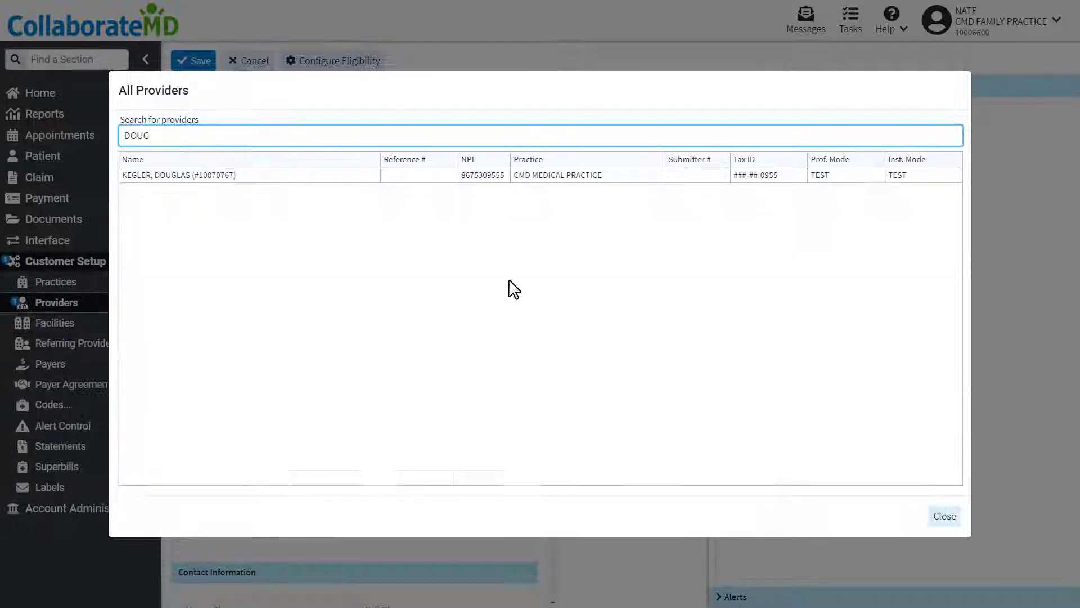
click(245, 180)
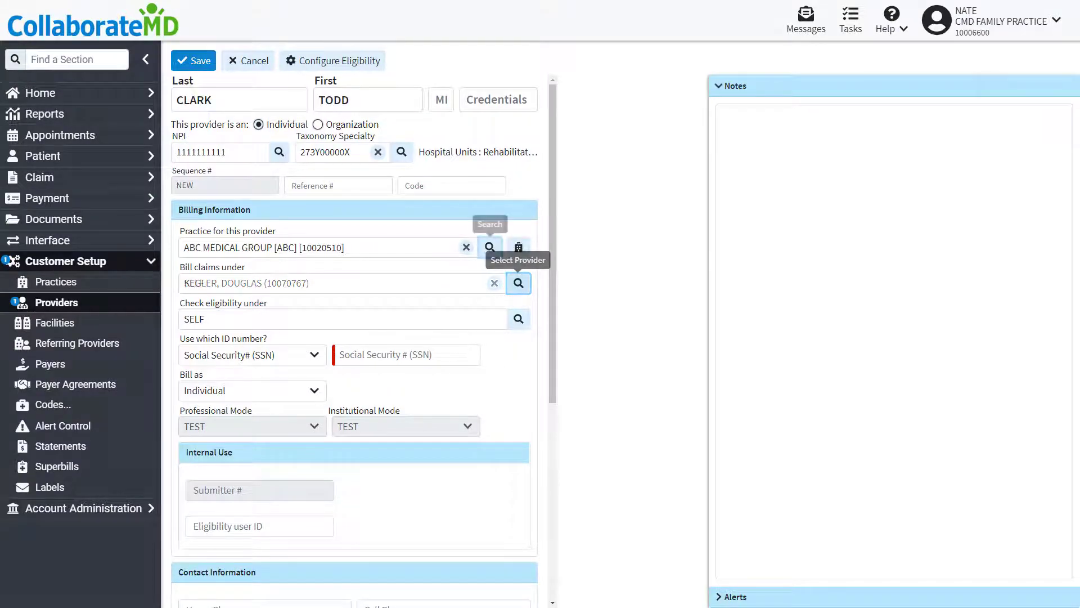
click(494, 283)
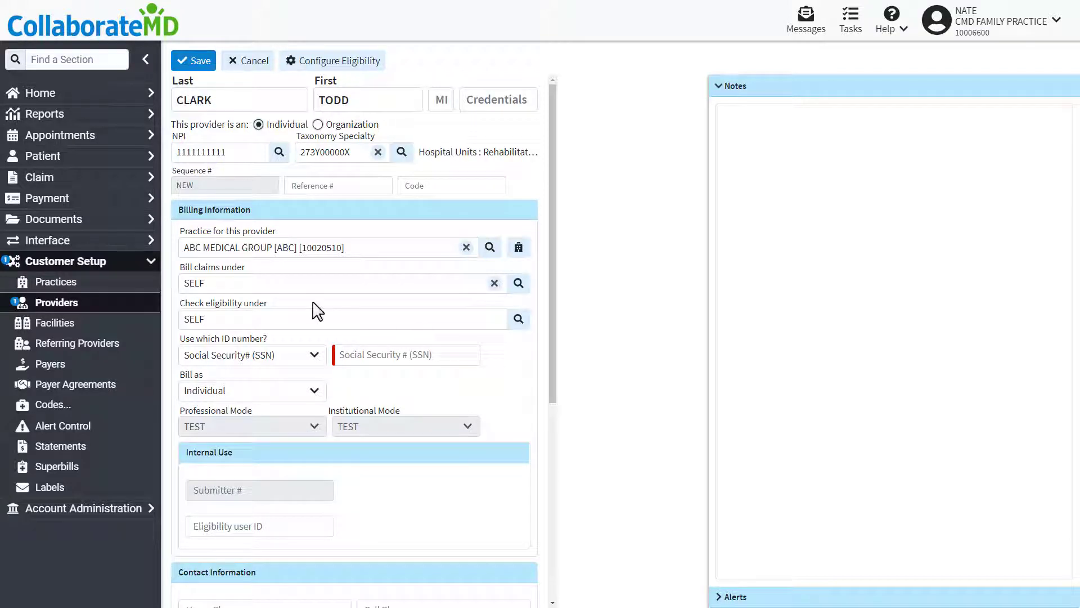
Switch the ID number type from SSN to EIN and enter the provider's EIN
click(314, 356)
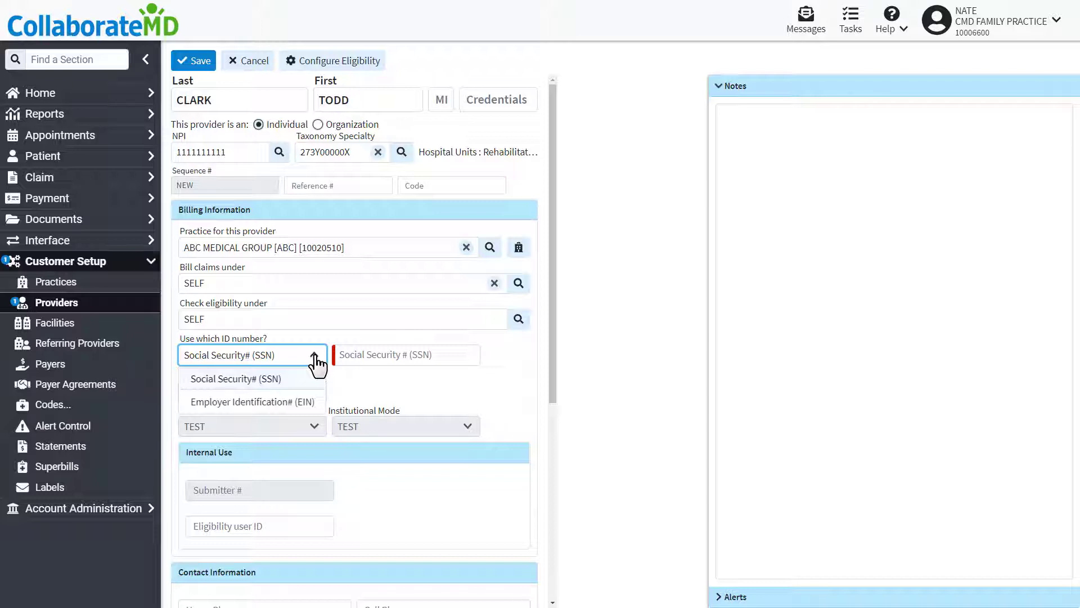
click(302, 401)
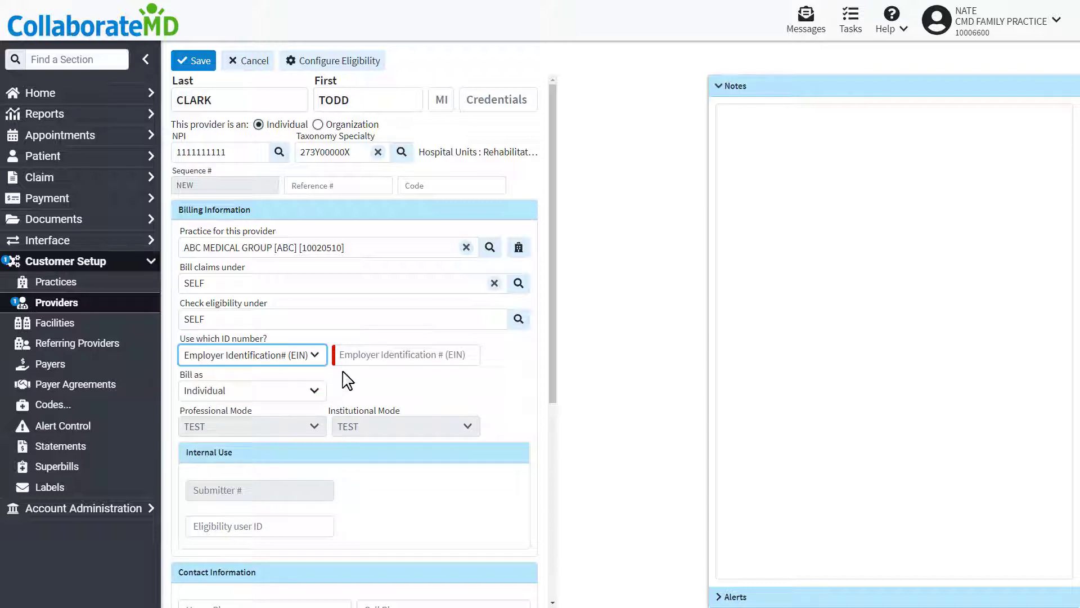
click(362, 354)
text(12-345)
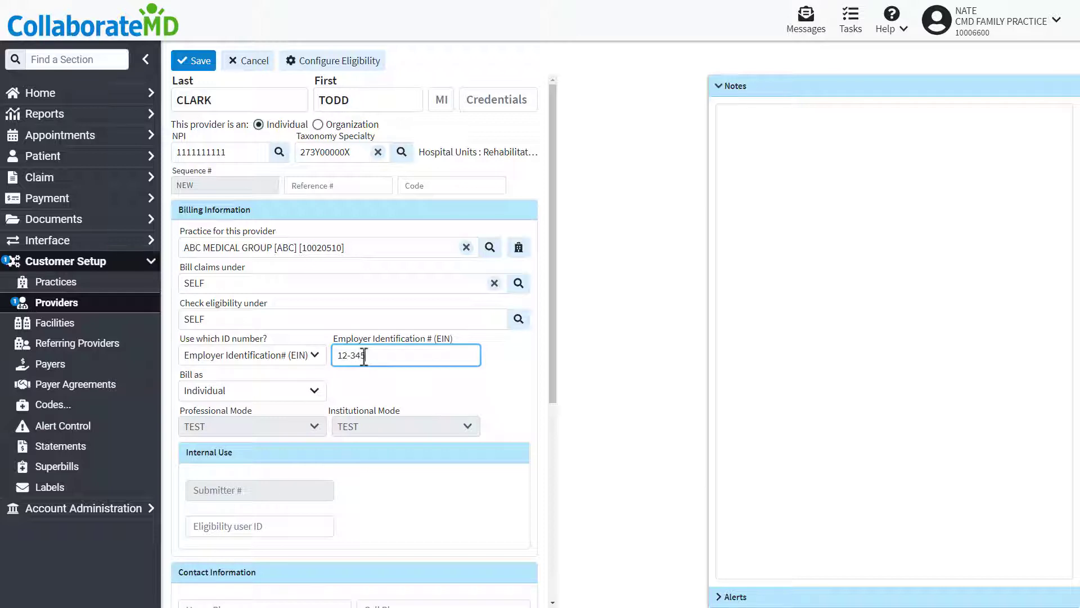
text(6789)
click(361, 386)
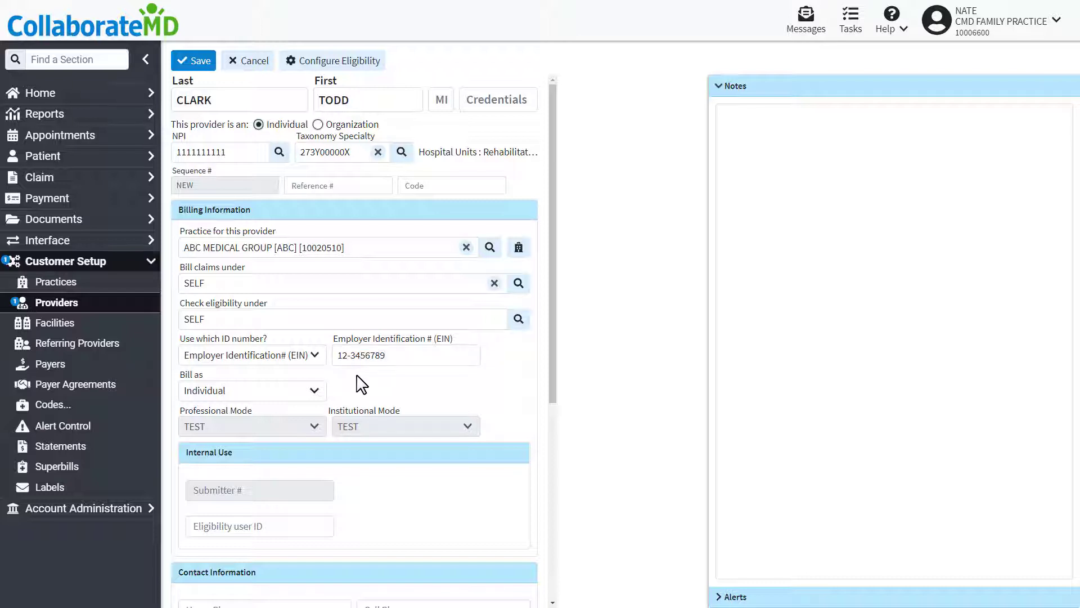
Review the Bill as options and keep PROD as the professional submission mode
click(312, 392)
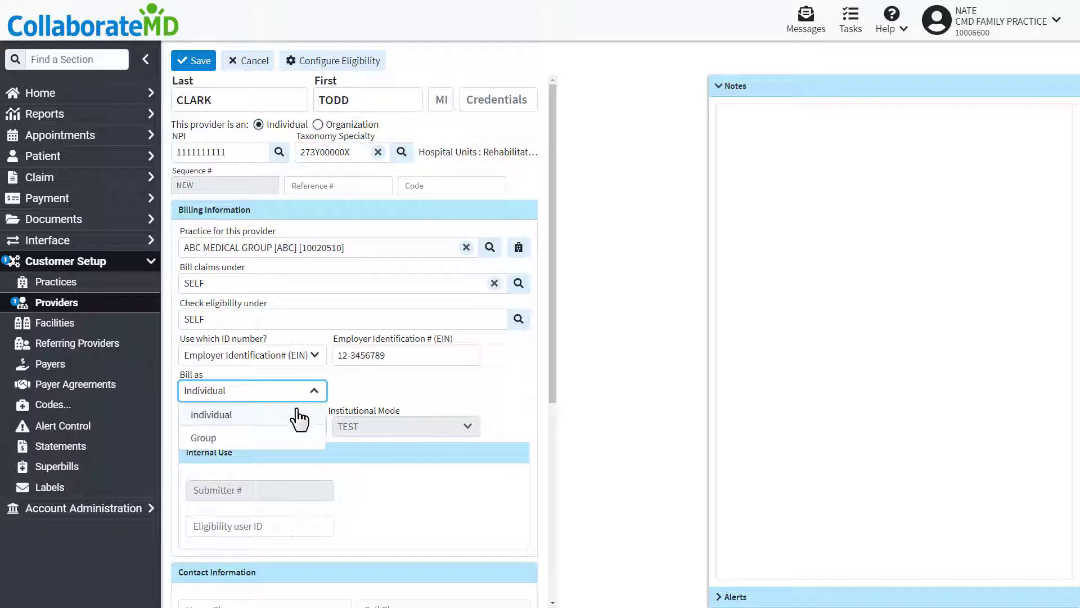
click(288, 439)
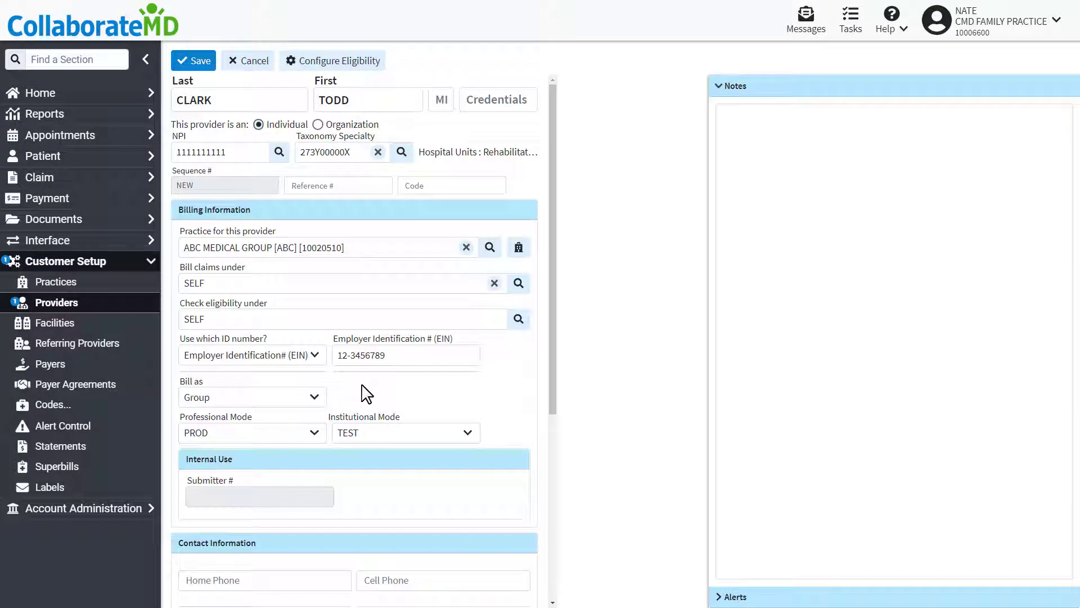
click(315, 438)
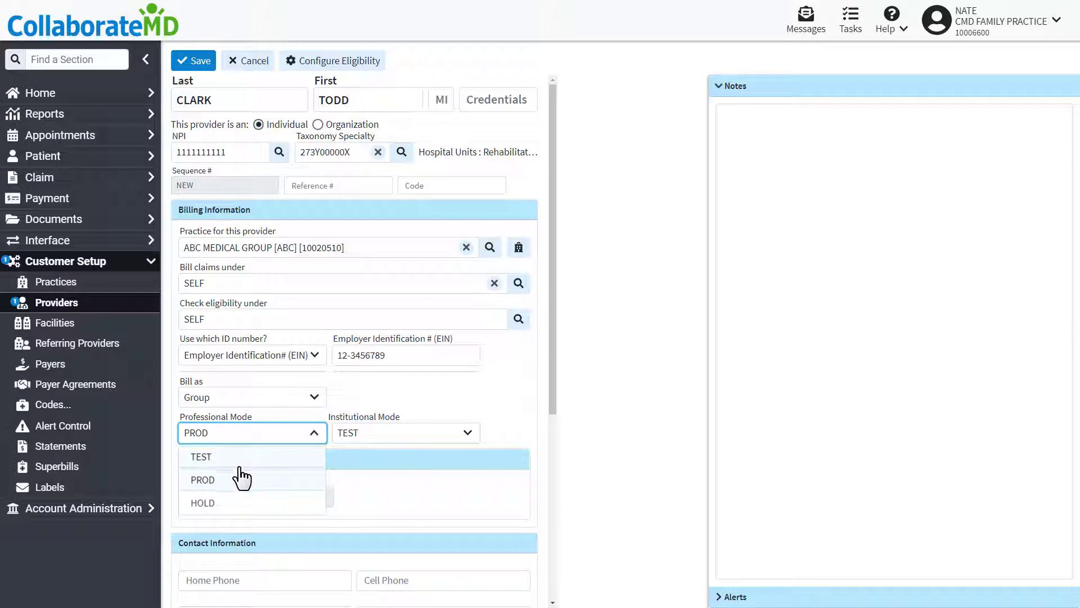
click(240, 485)
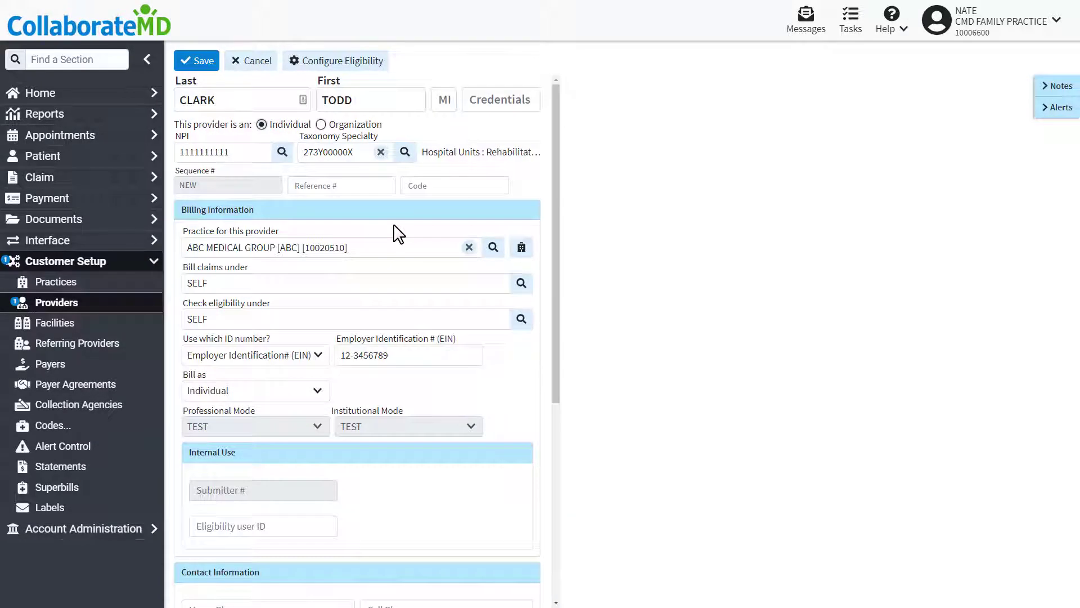
Scroll through the contact and ID number fields, then begin a provider note with 'This'
drag(557, 202, 568, 444)
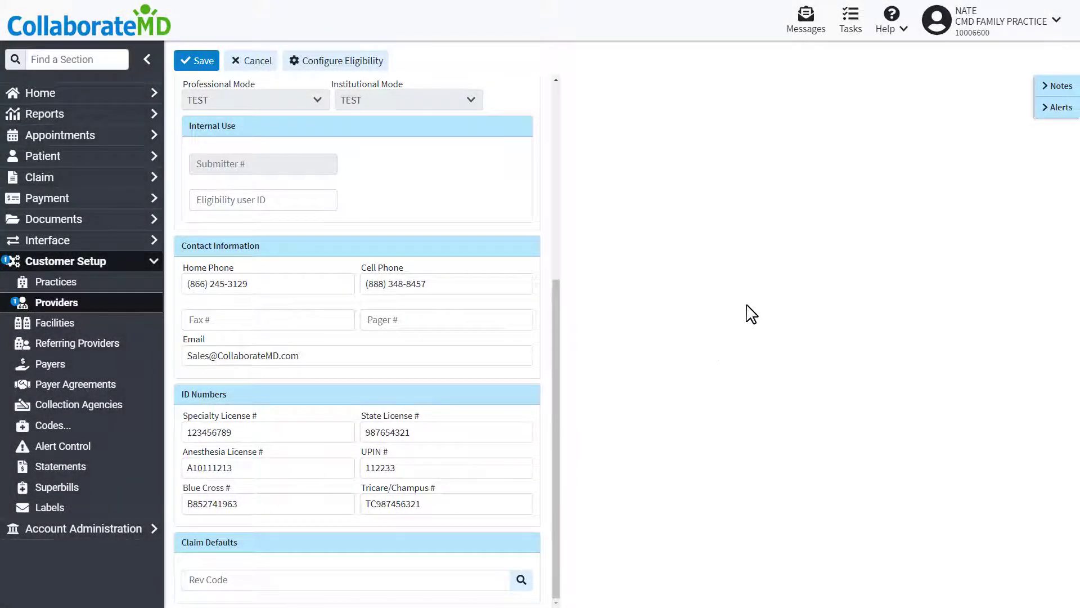
click(1051, 90)
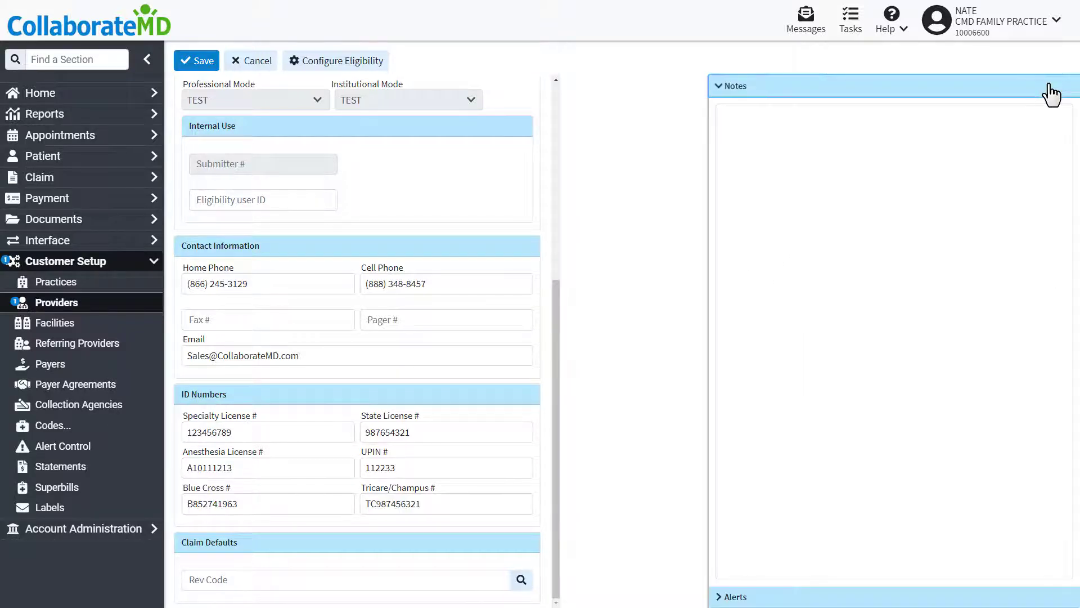
click(845, 150)
text(This)
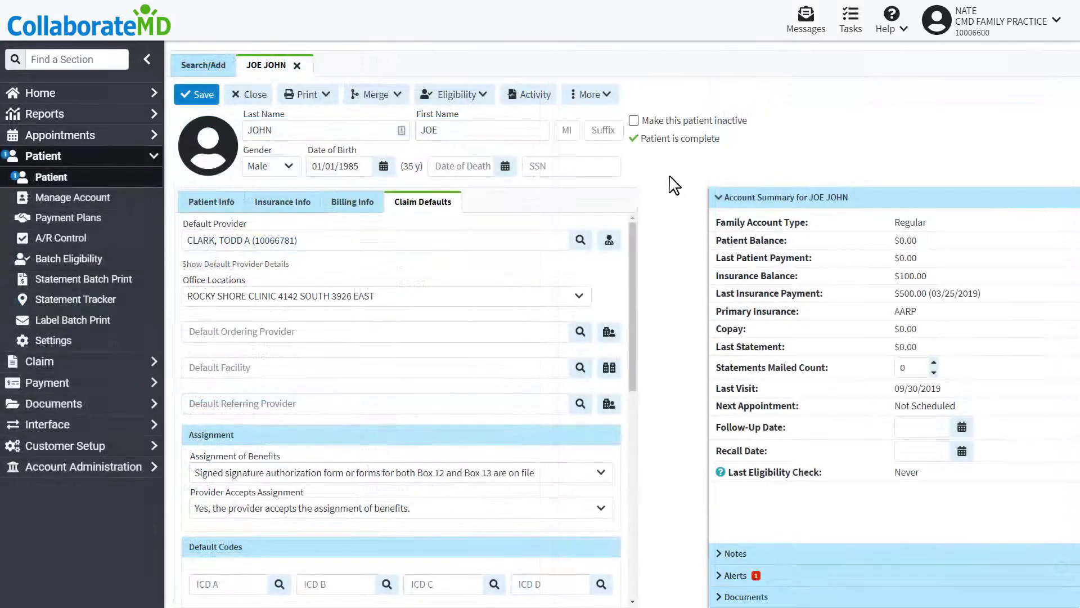
In the patient's Claim Defaults, look up and set the new provider as default provider
click(581, 240)
text(DOUG)
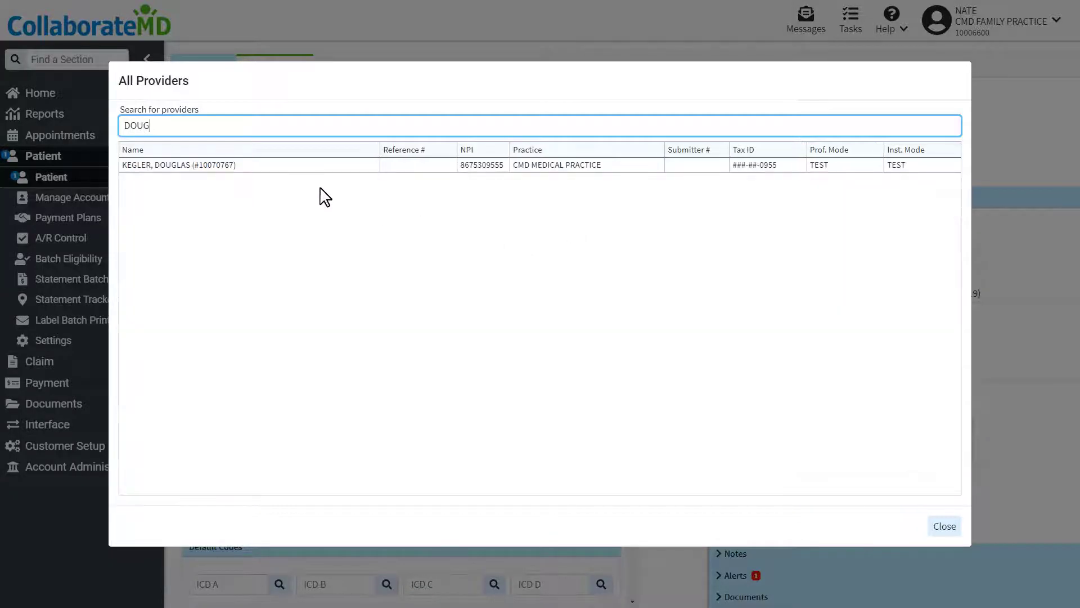
click(264, 166)
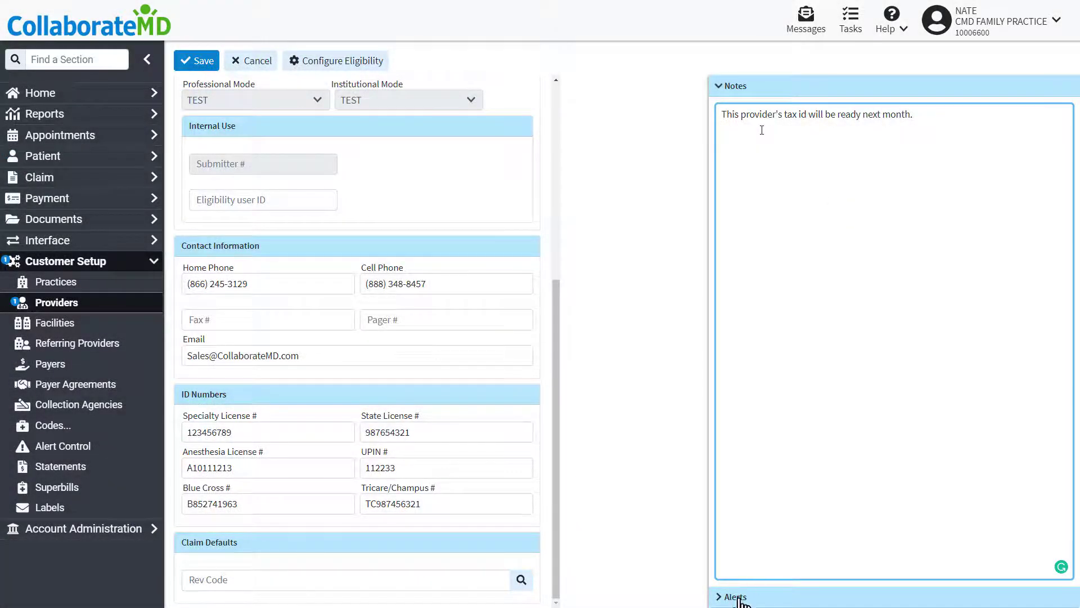
Add a provider alert 'This provider is not ready to bill to Medicare' shown in the claim section
click(738, 600)
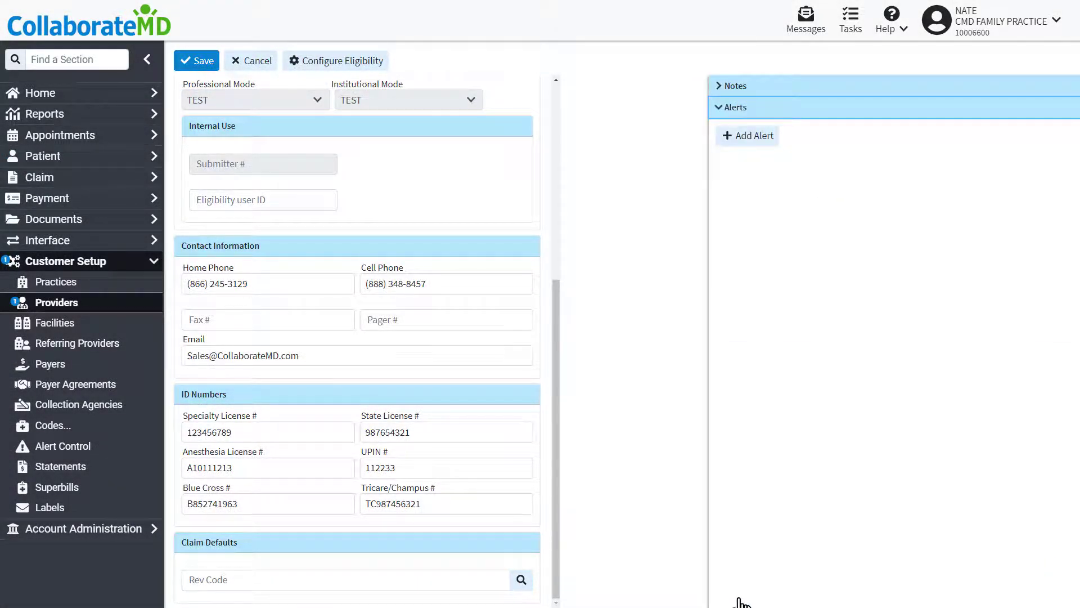
click(736, 140)
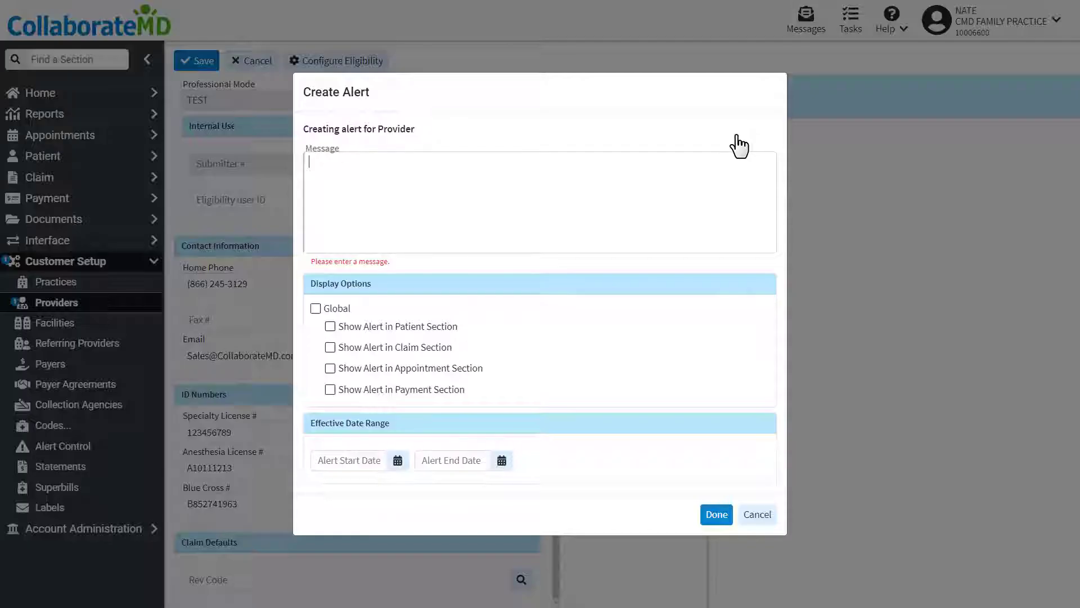
text(Thi)
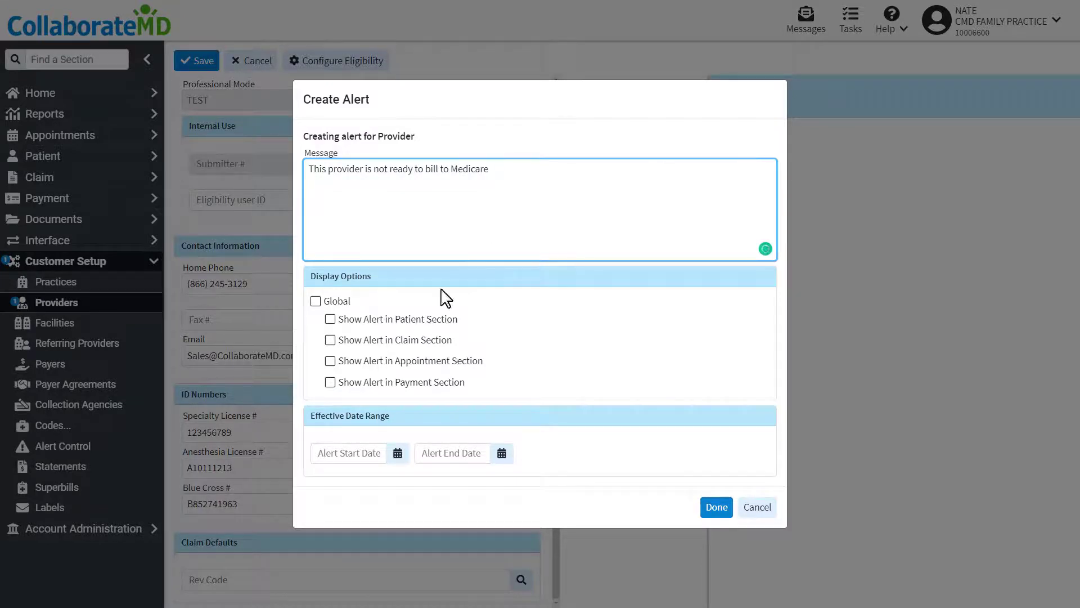
click(331, 340)
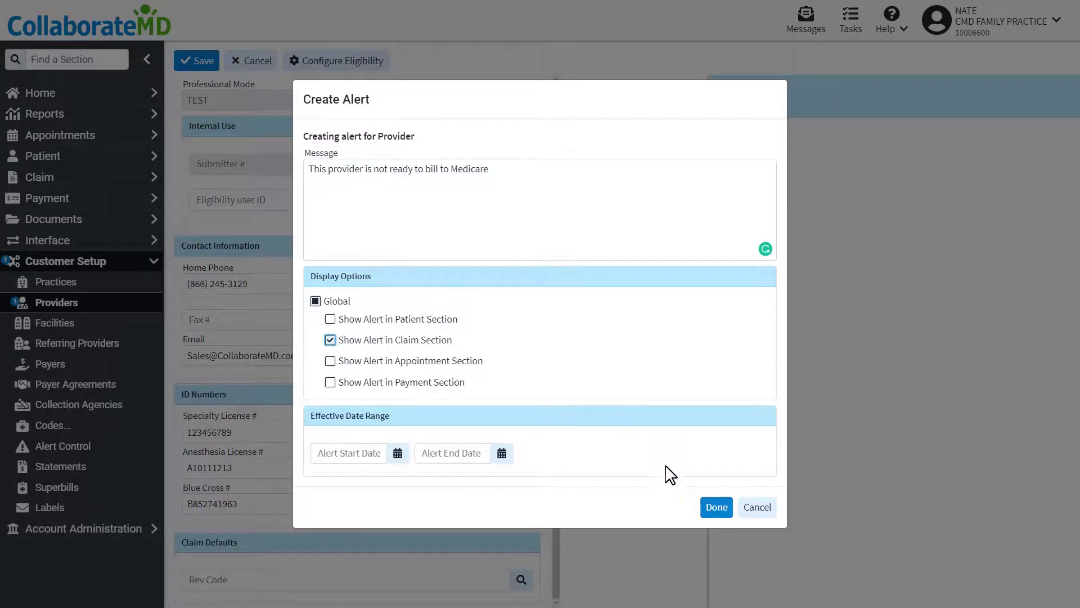
click(717, 509)
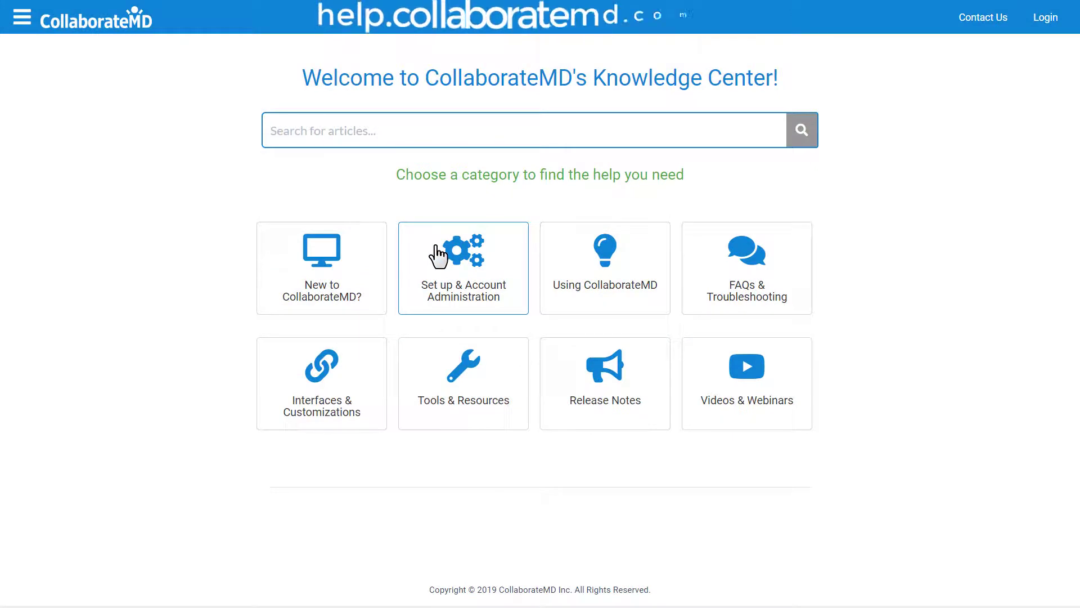
Browse Set up & Account Administration help to the Customer Setup articles
click(437, 251)
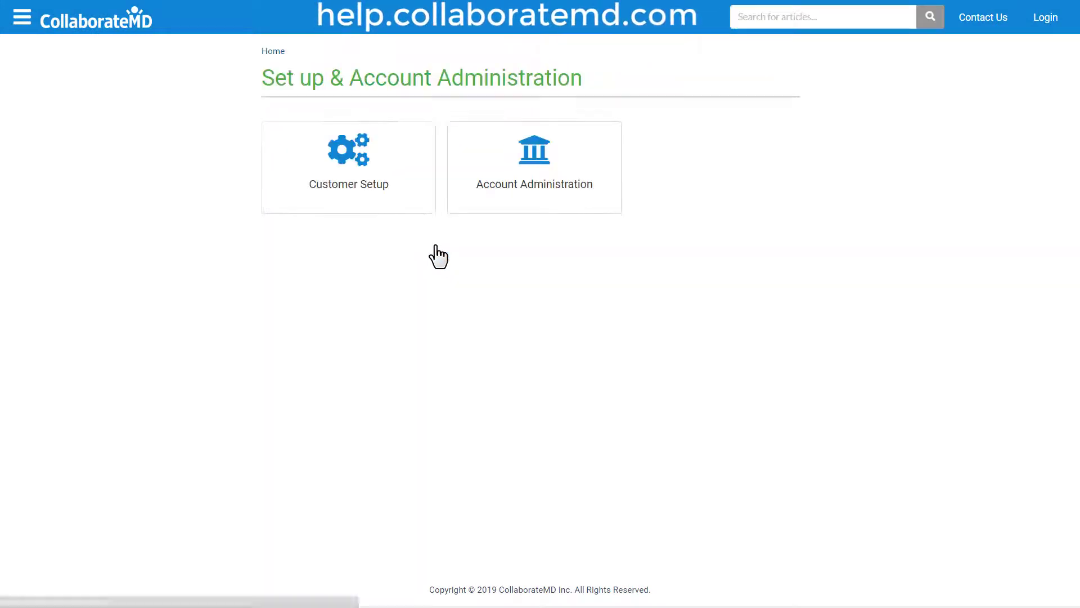
click(366, 179)
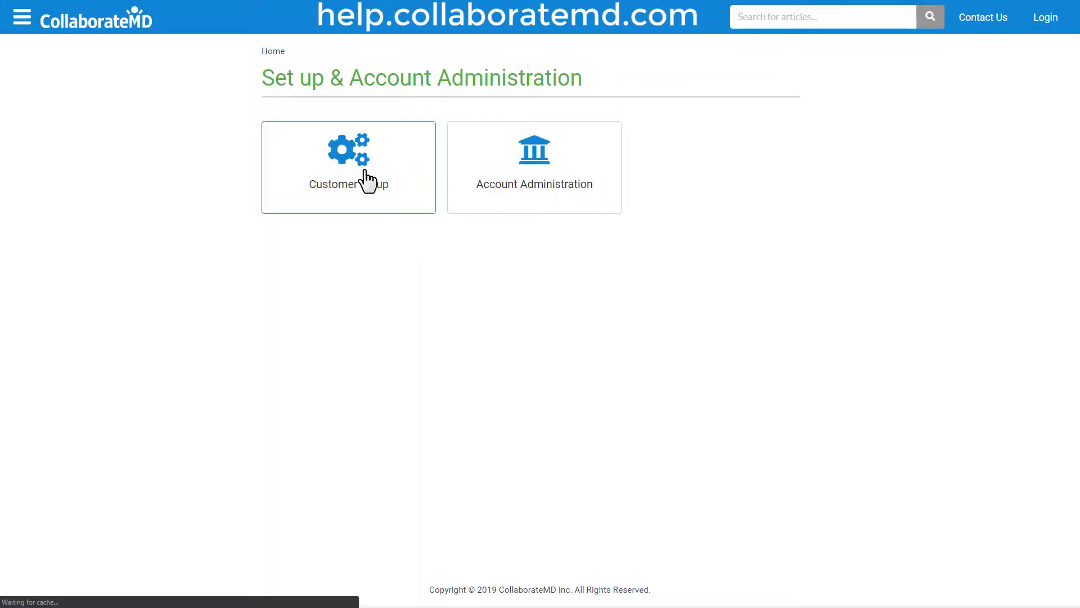